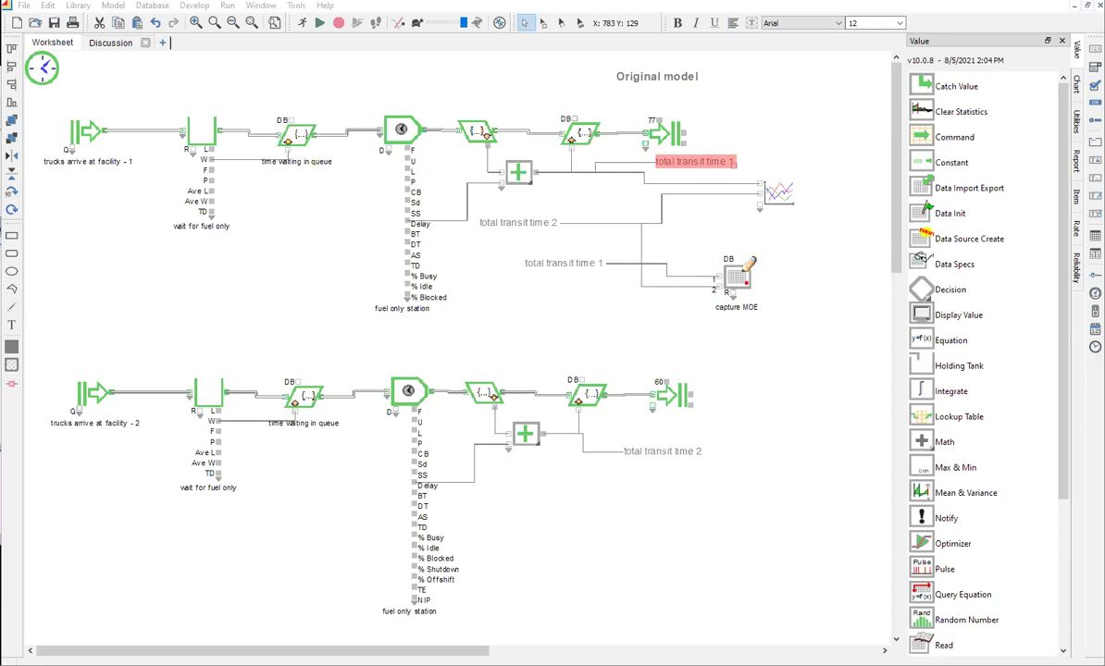
# Draw, then delete, an unwanted connection from the lower Math output to the plotter
pyautogui.click(314, 165)
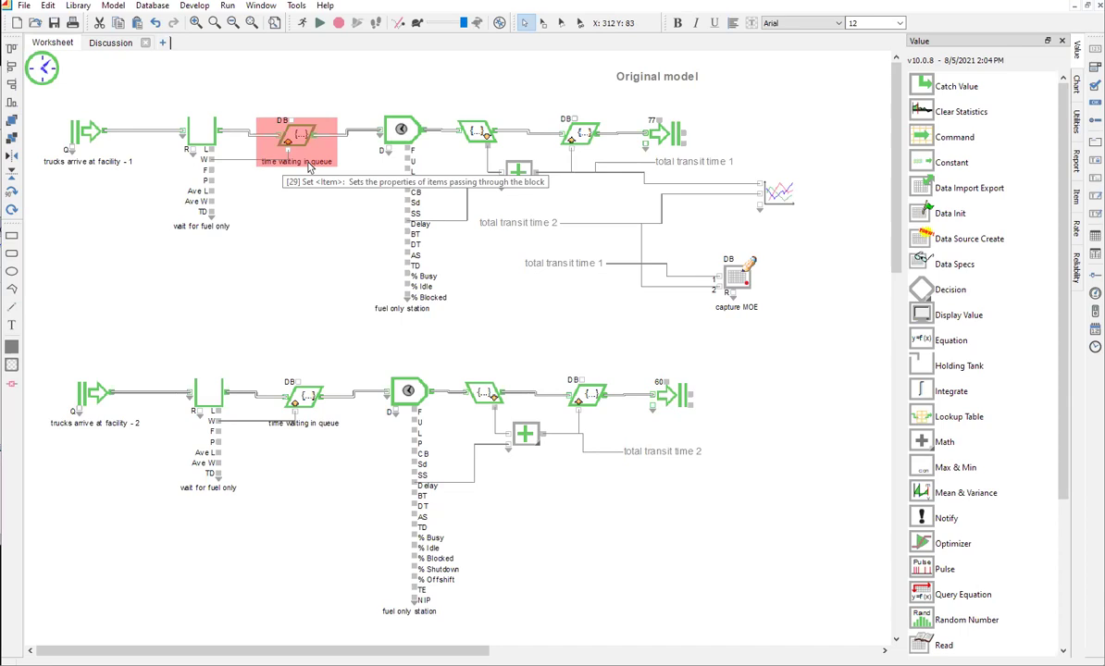
pyautogui.click(505, 226)
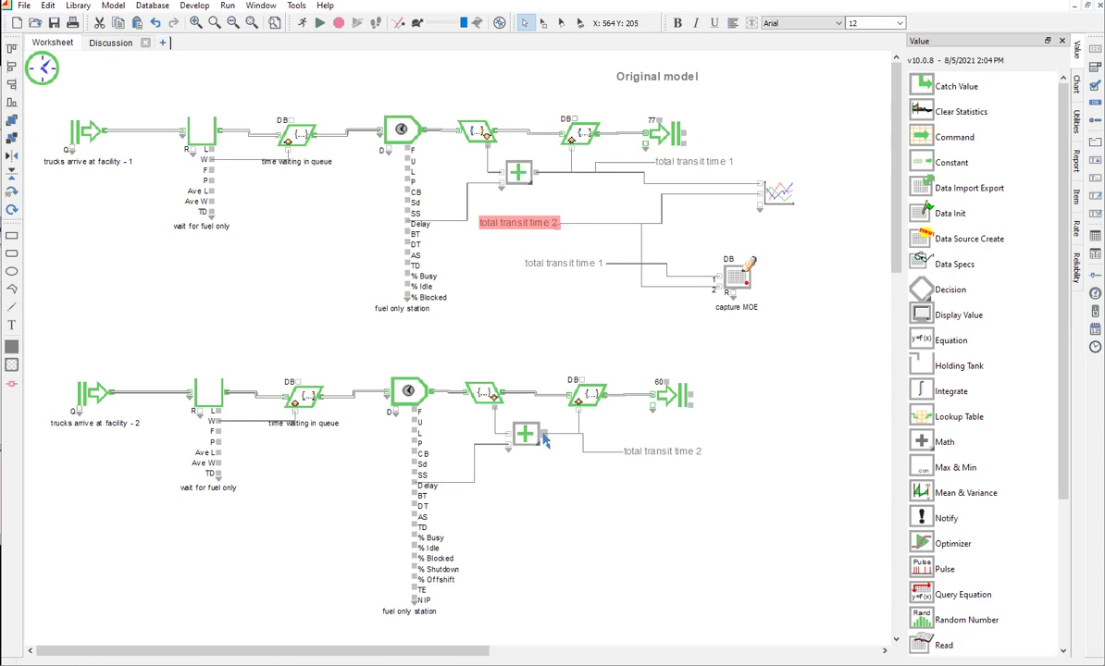
pyautogui.moveTo(544, 439)
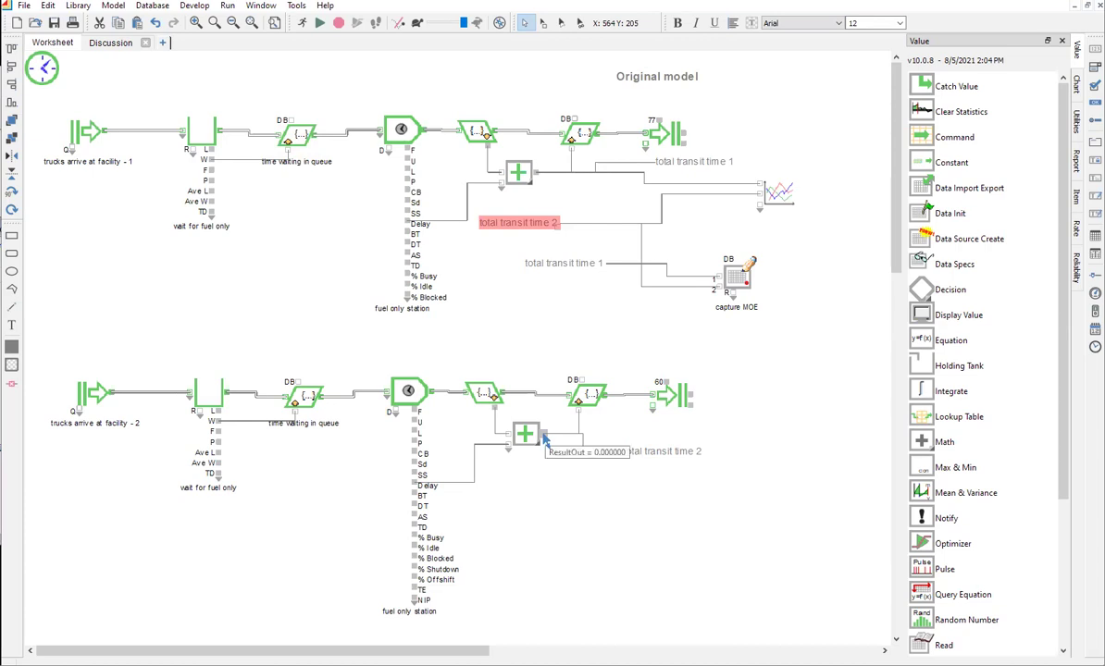
pyautogui.moveTo(544, 437); pyautogui.dragTo(761, 212)
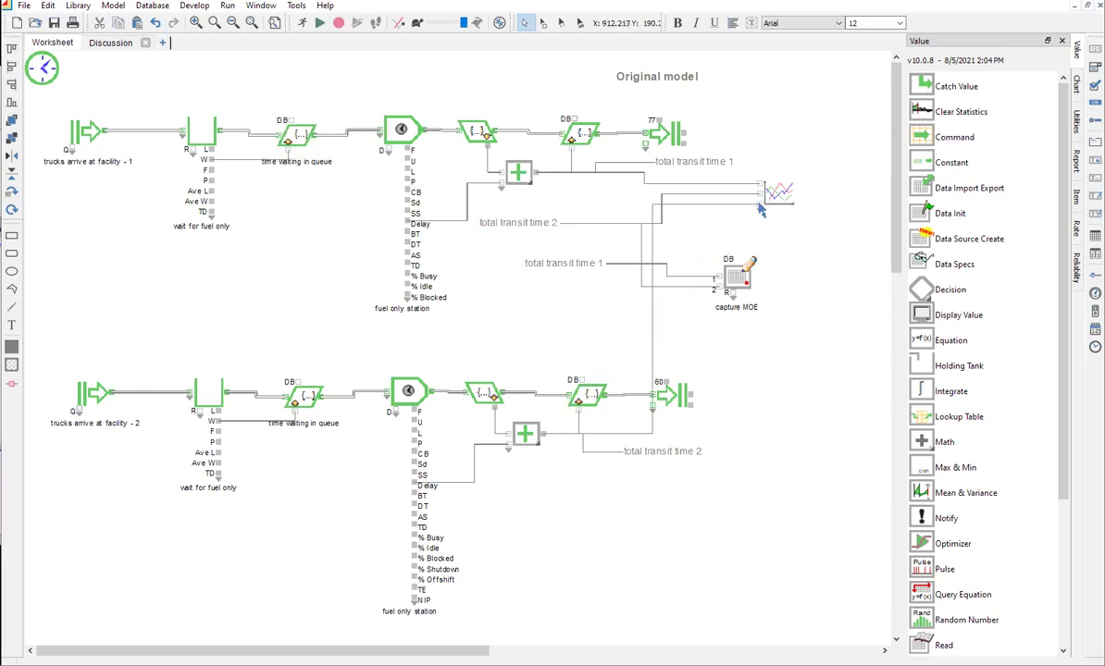
pyautogui.click(654, 332)
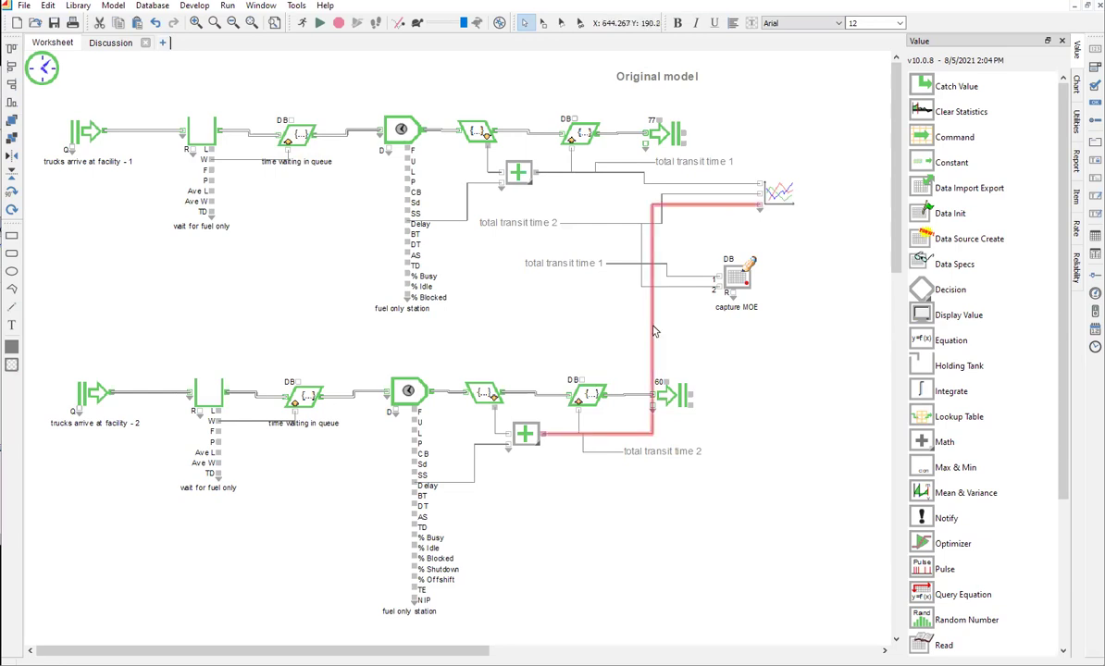
pyautogui.press('Delete')
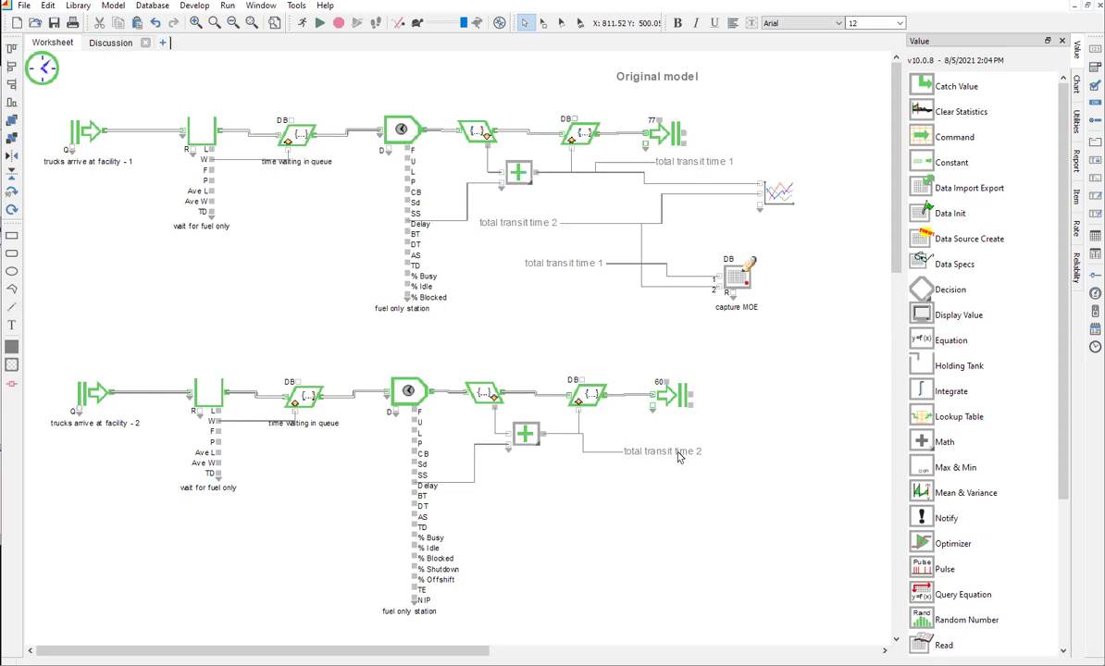
# Add a 'queue full' text label below the lower queue and wire the queue's F output to it
pyautogui.doubleClick(260, 452)
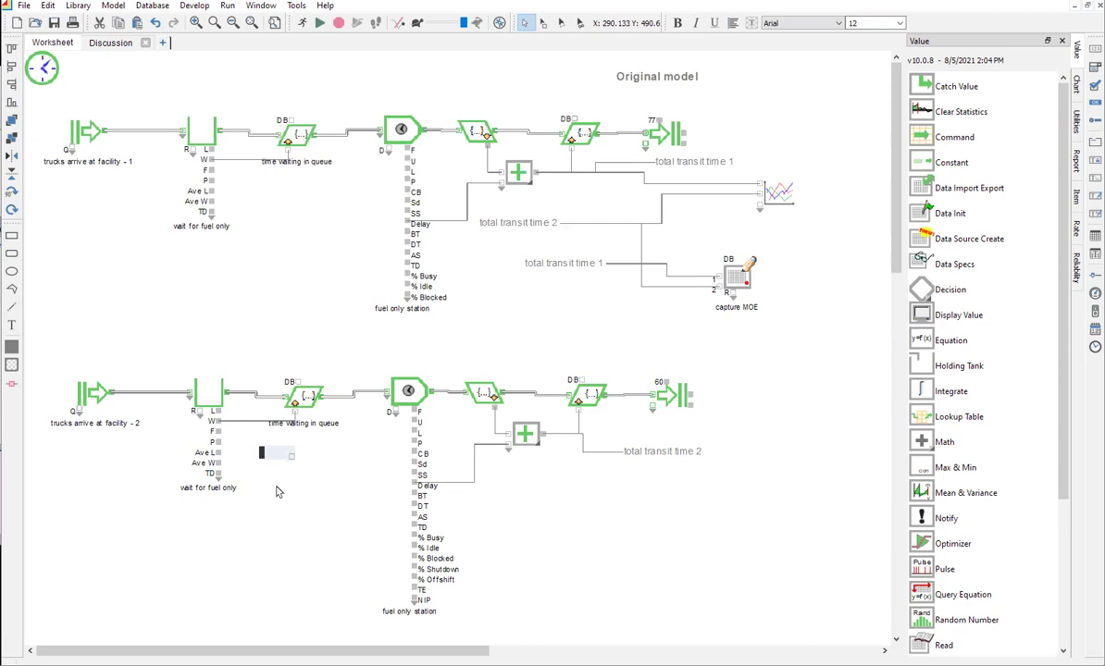
pyautogui.click(276, 492)
pyautogui.write('queue full')
pyautogui.moveTo(218, 435)
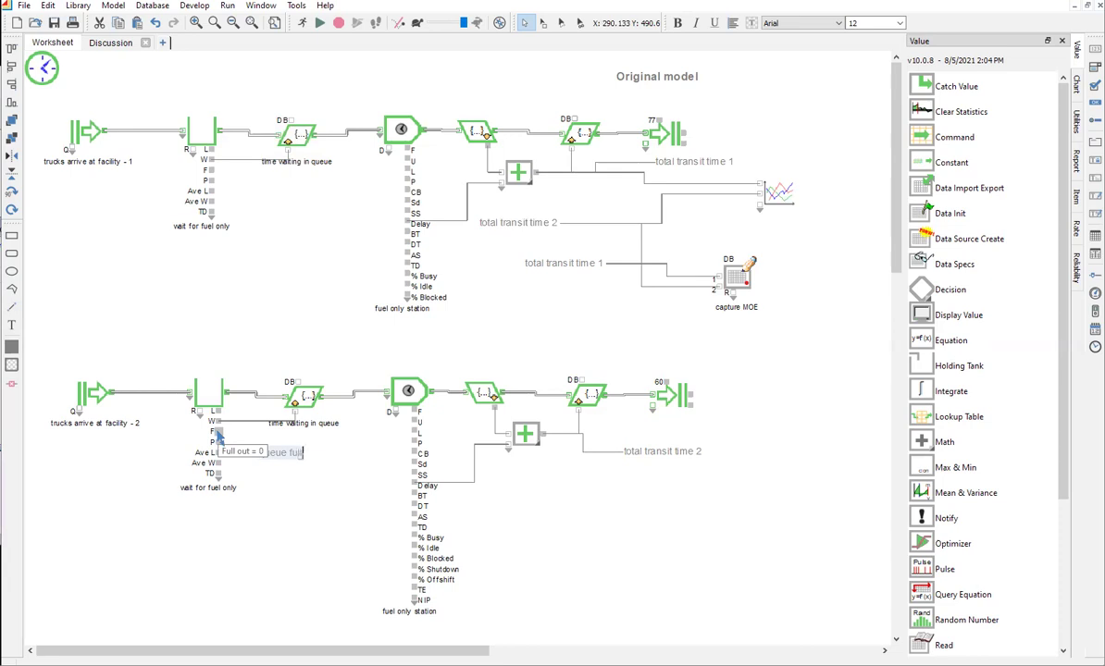
pyautogui.click(221, 437)
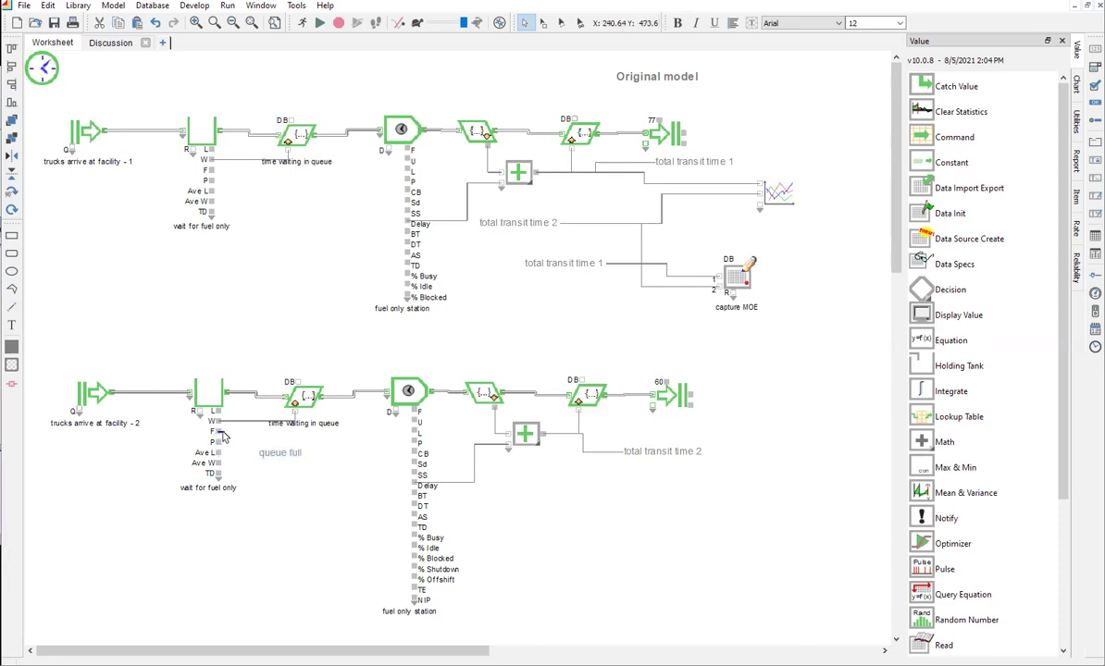
pyautogui.moveTo(222, 437); pyautogui.dragTo(305, 460)
pyautogui.moveTo(305, 459); pyautogui.dragTo(276, 447)
# Duplicate the 'queue full' label, place the copy beside the plot block, and wire the plot input to it
pyautogui.rightClick(275, 455)
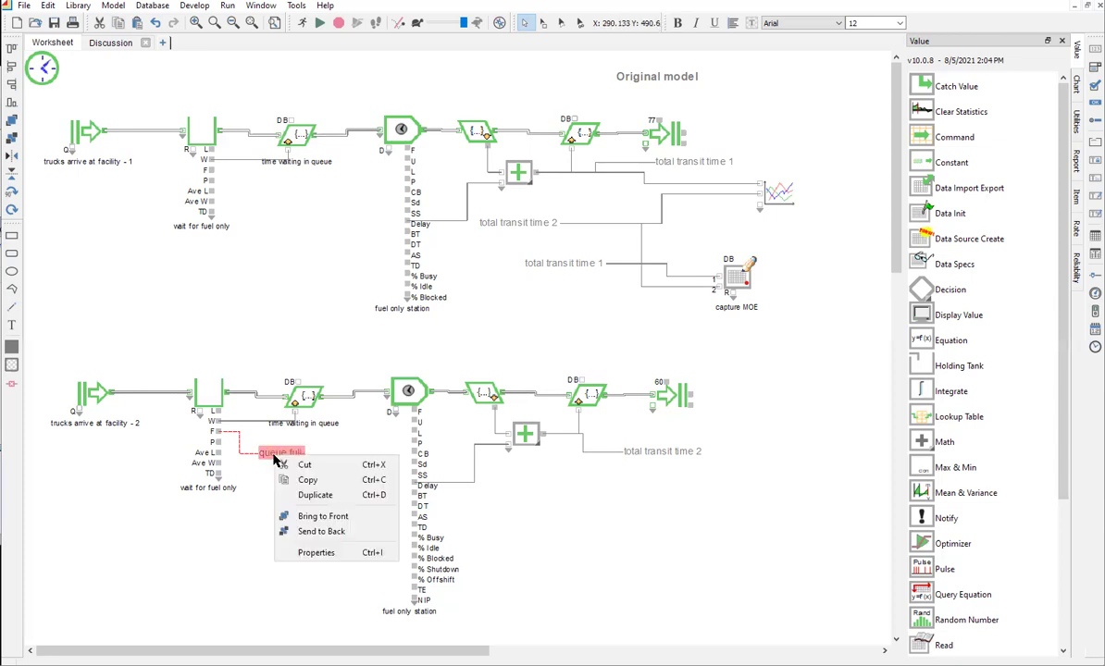
pyautogui.click(301, 498)
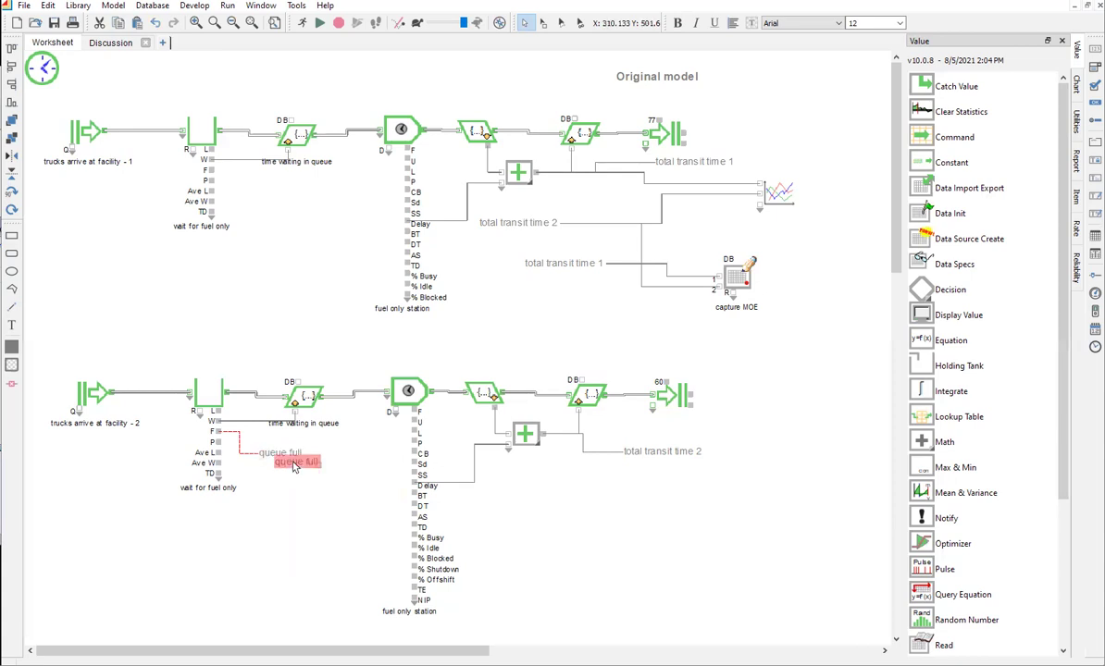
pyautogui.moveTo(295, 467); pyautogui.dragTo(702, 212)
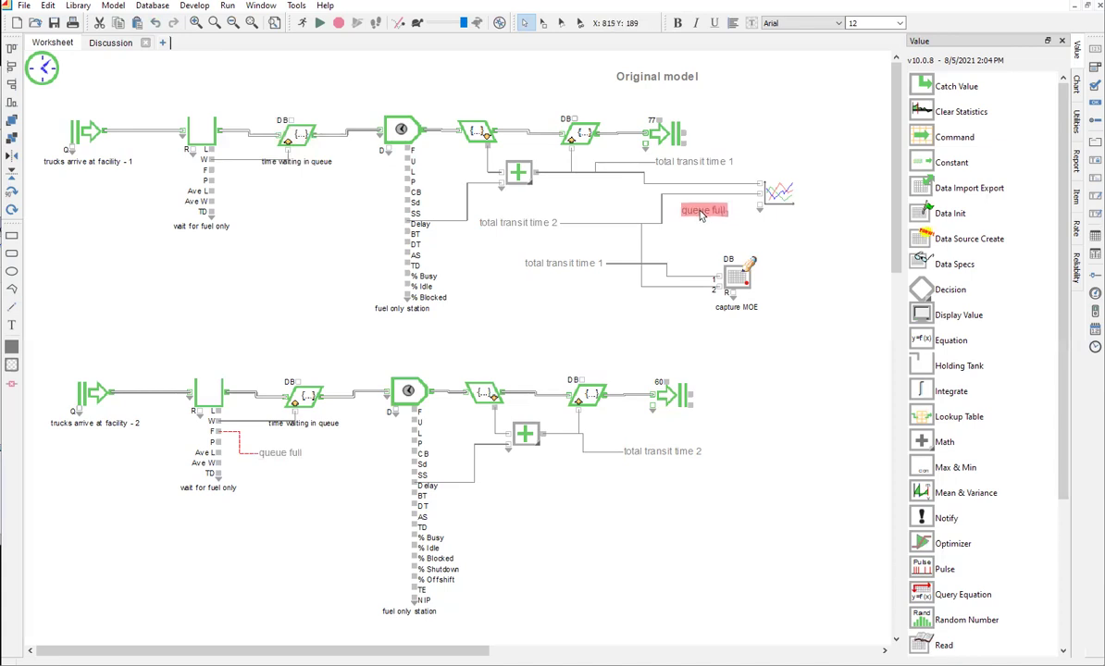
pyautogui.click(767, 235)
pyautogui.moveTo(760, 203); pyautogui.dragTo(686, 216)
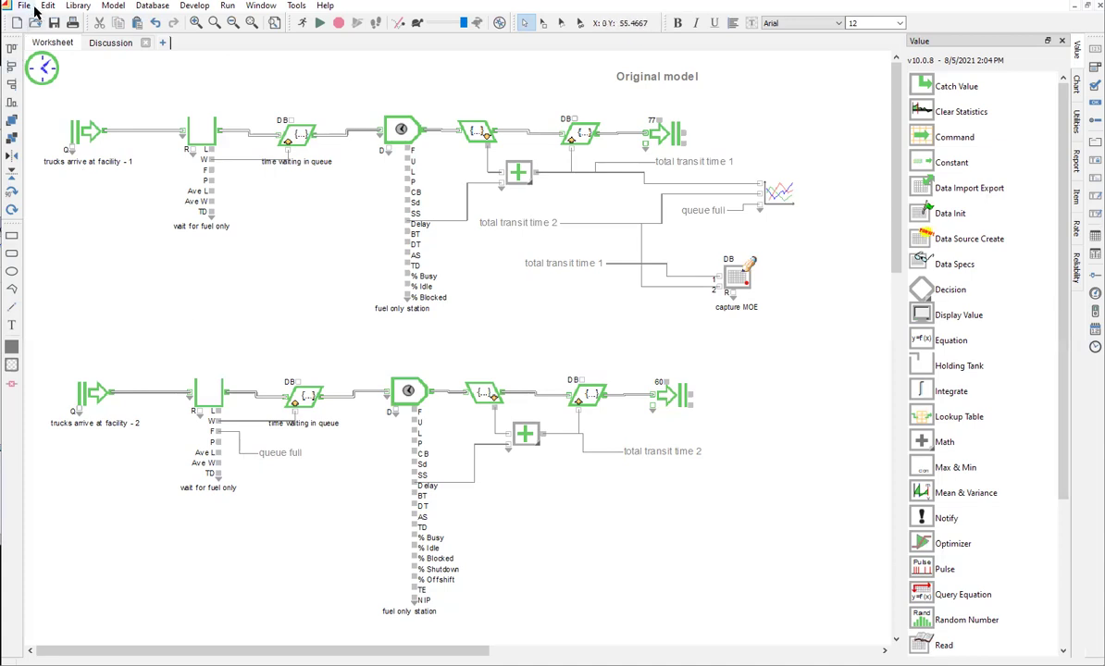
# Show named connections as lines and select the 'queue full' connection line
pyautogui.click(112, 6)
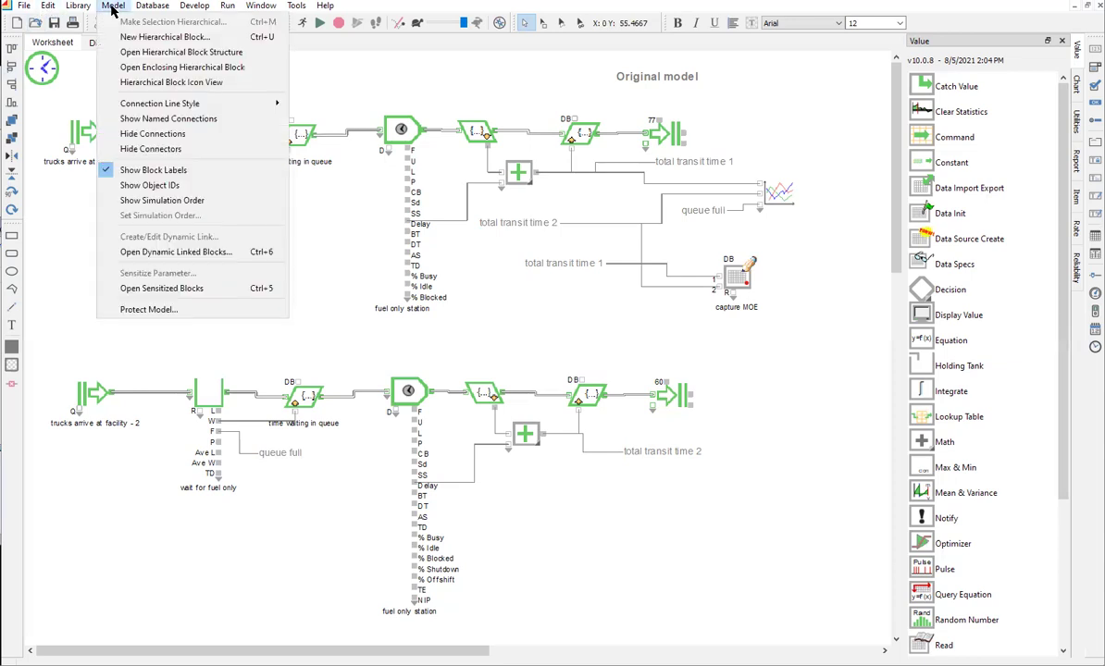
pyautogui.click(129, 121)
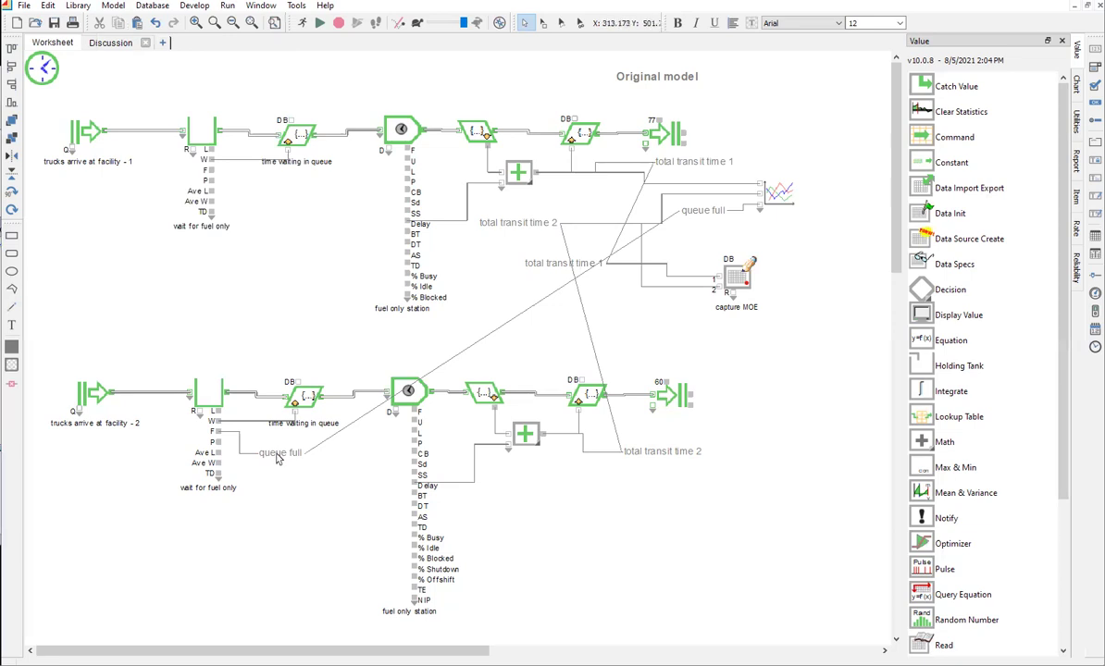
pyautogui.click(335, 433)
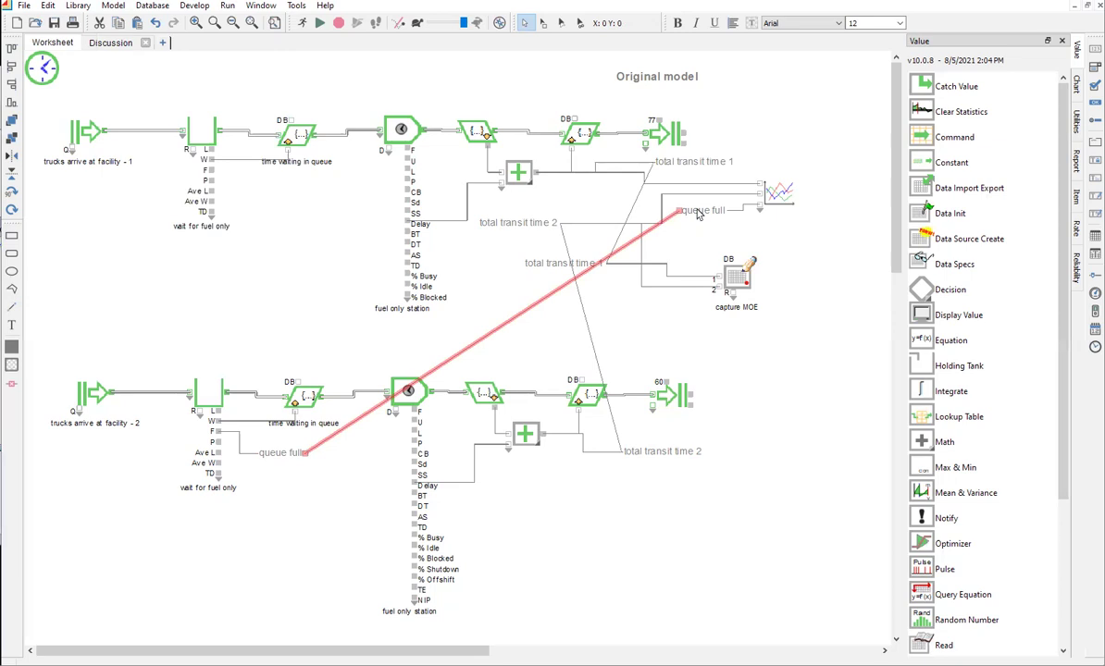
# Hide the named connection lines again in the model display options
pyautogui.click(48, 6)
pyautogui.click(48, 6)
pyautogui.click(187, 6)
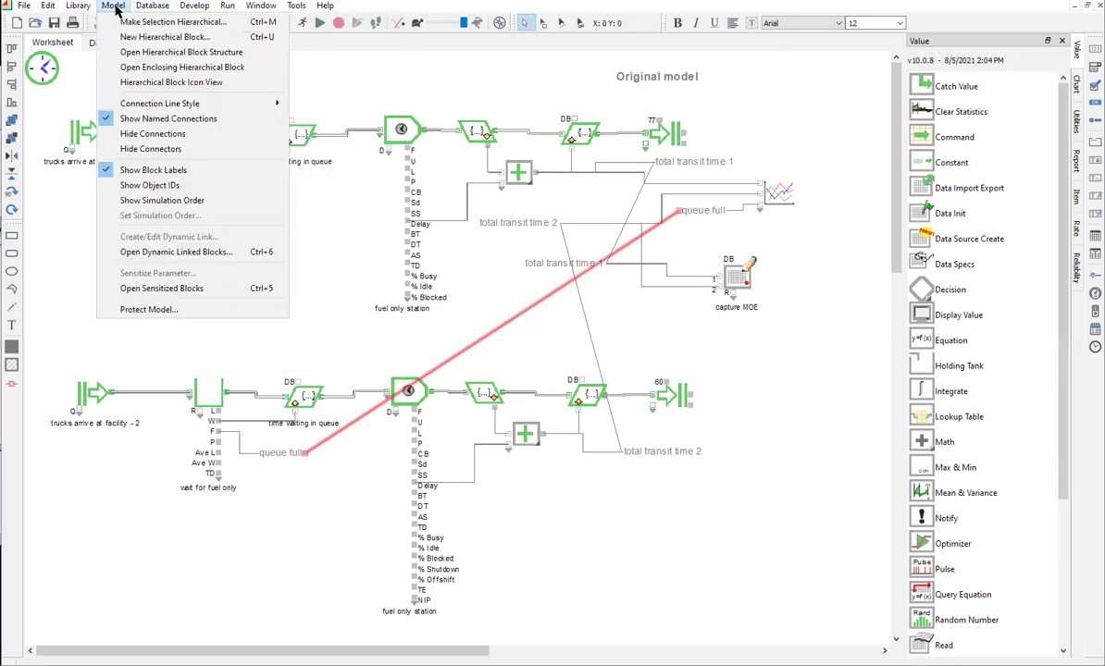
pyautogui.click(139, 118)
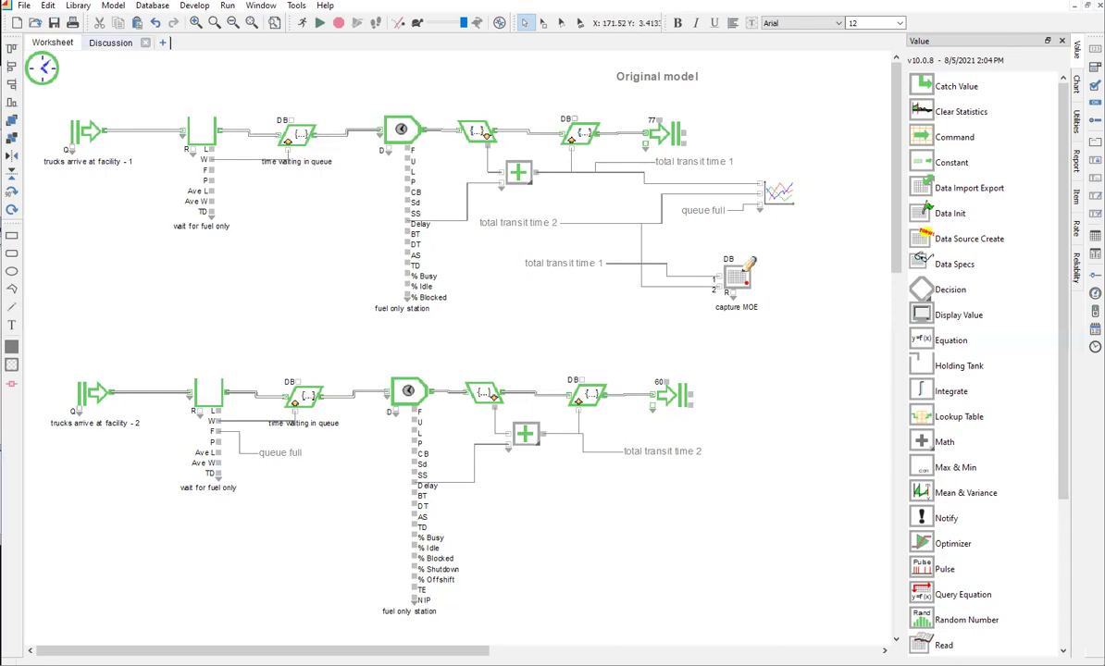
# Reopen the Find Object dialog from the Edit menu and erase the old 'total transit' search text
pyautogui.click(47, 6)
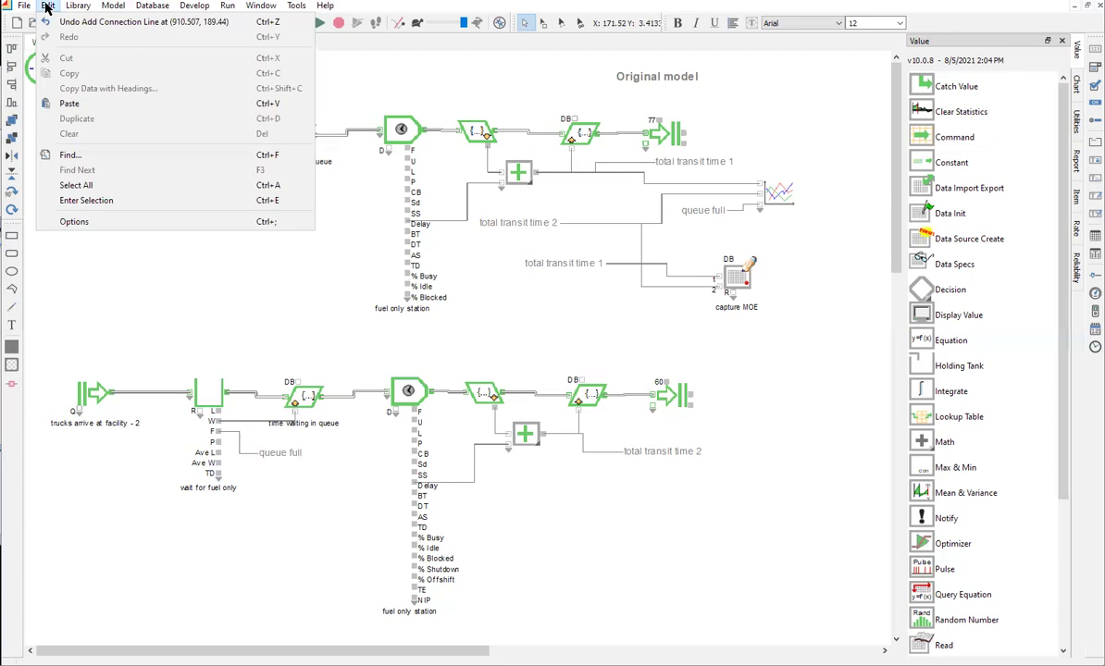
pyautogui.click(57, 155)
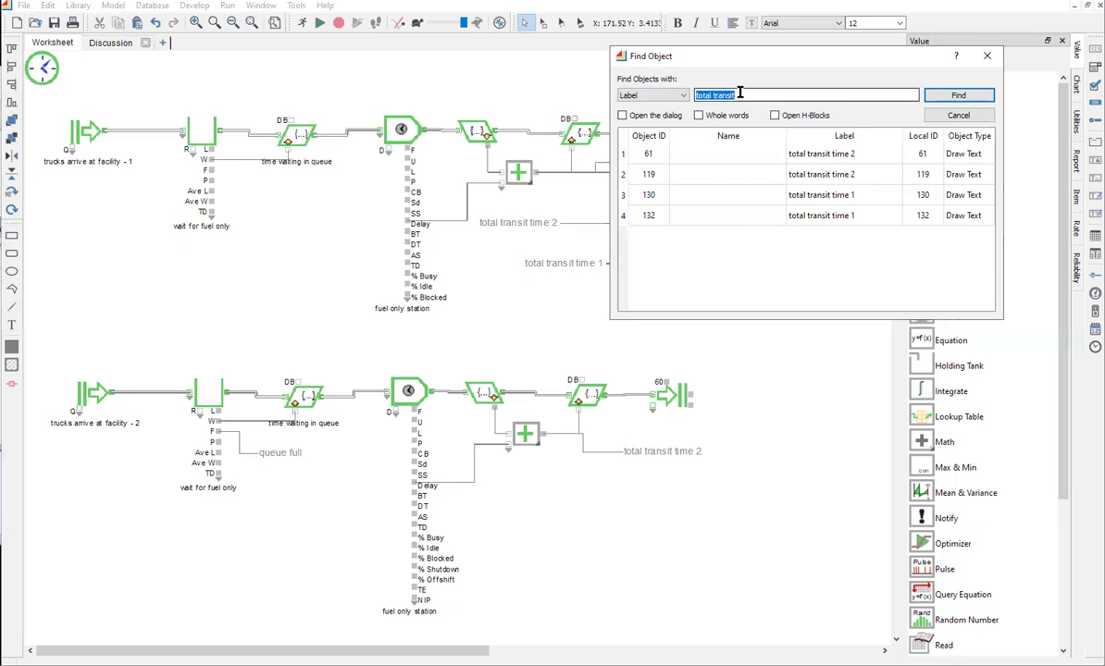
pyautogui.click(943, 98)
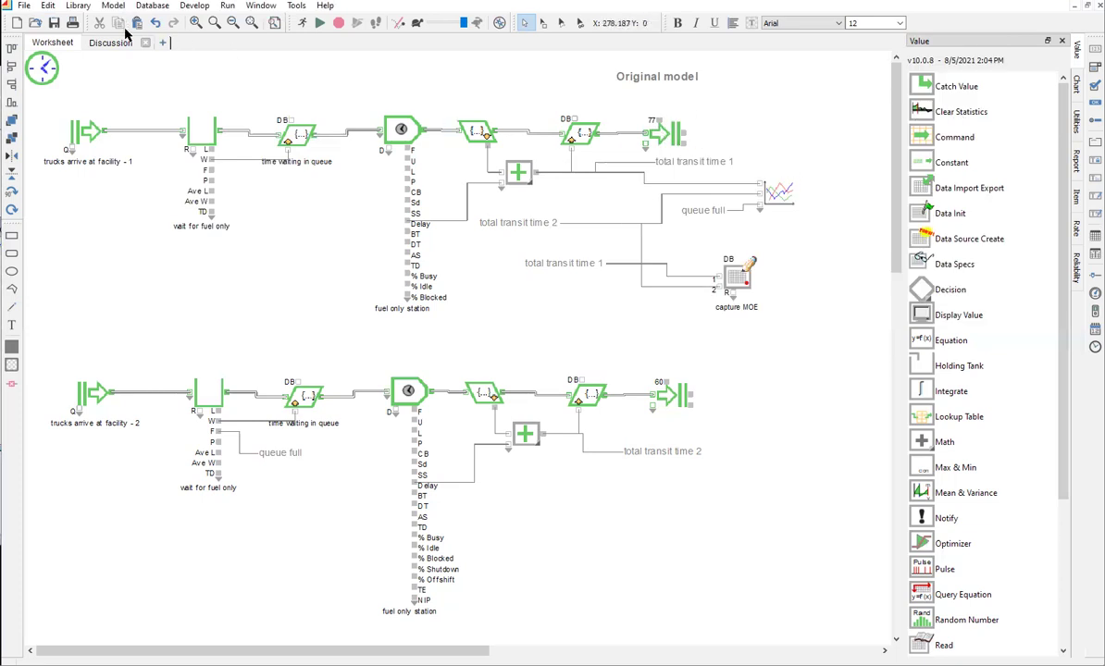
pyautogui.click(48, 6)
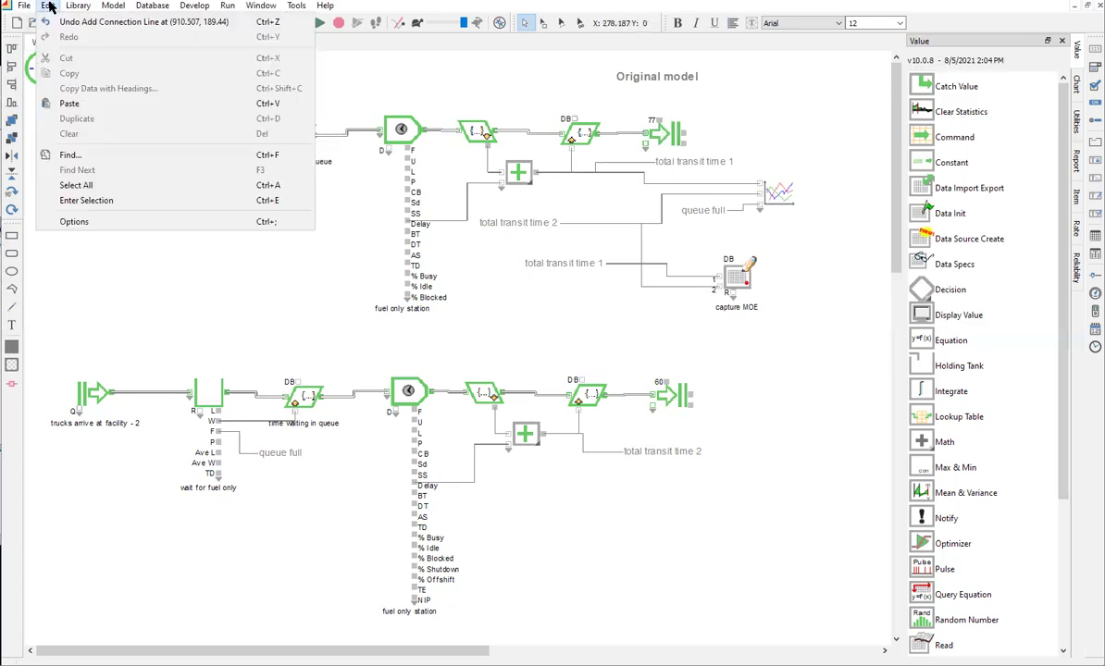
pyautogui.click(71, 155)
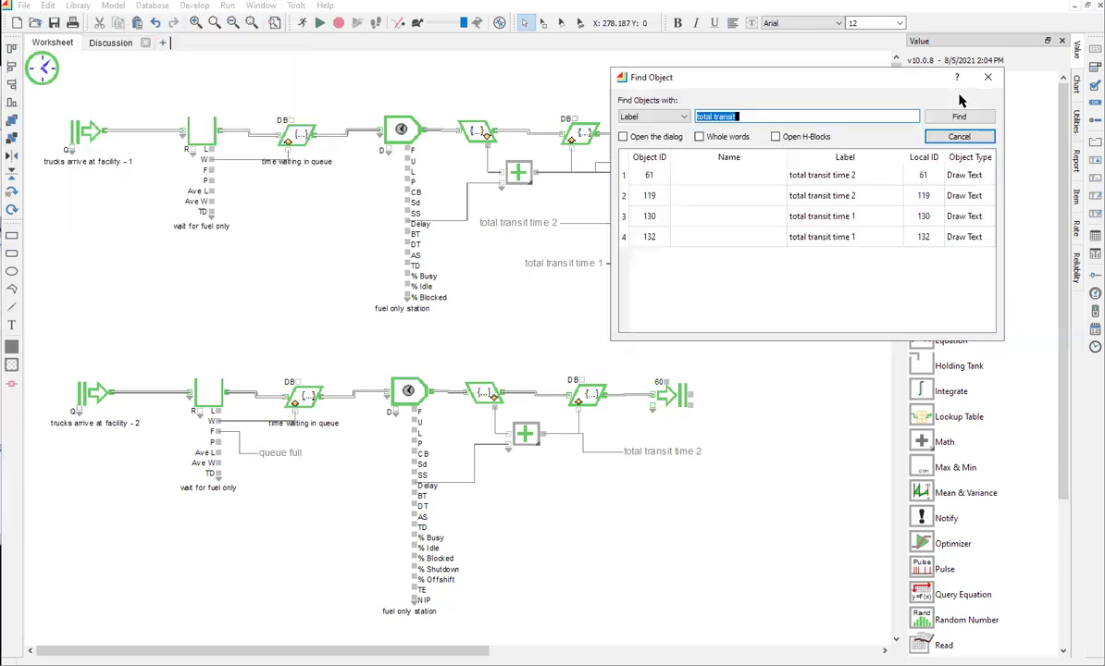
pyautogui.click(754, 115)
pyautogui.moveTo(755, 114); pyautogui.dragTo(687, 115)
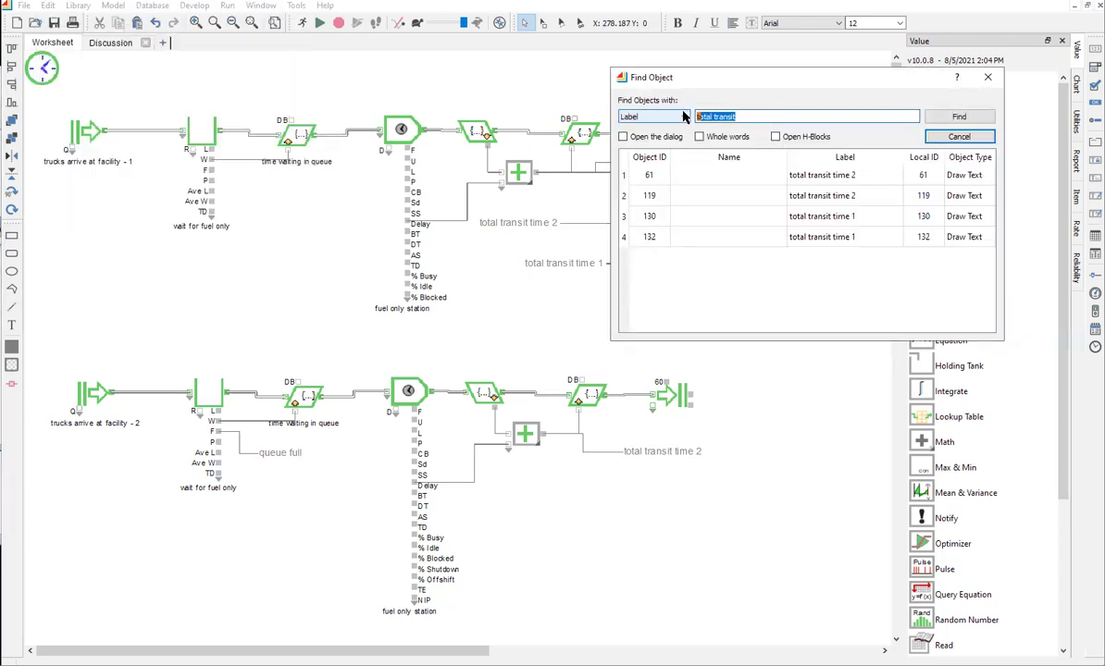
pyautogui.press('BackSpace')
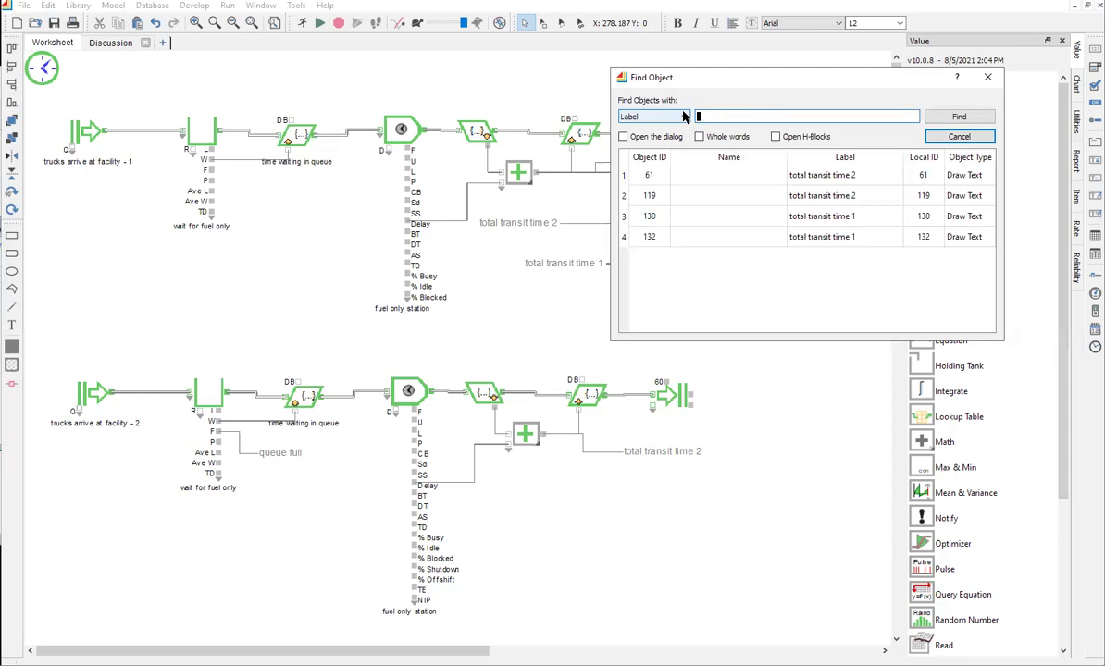
# List all model objects, keep the Label search option, and enter 'queue full' as the search text
pyautogui.click(969, 116)
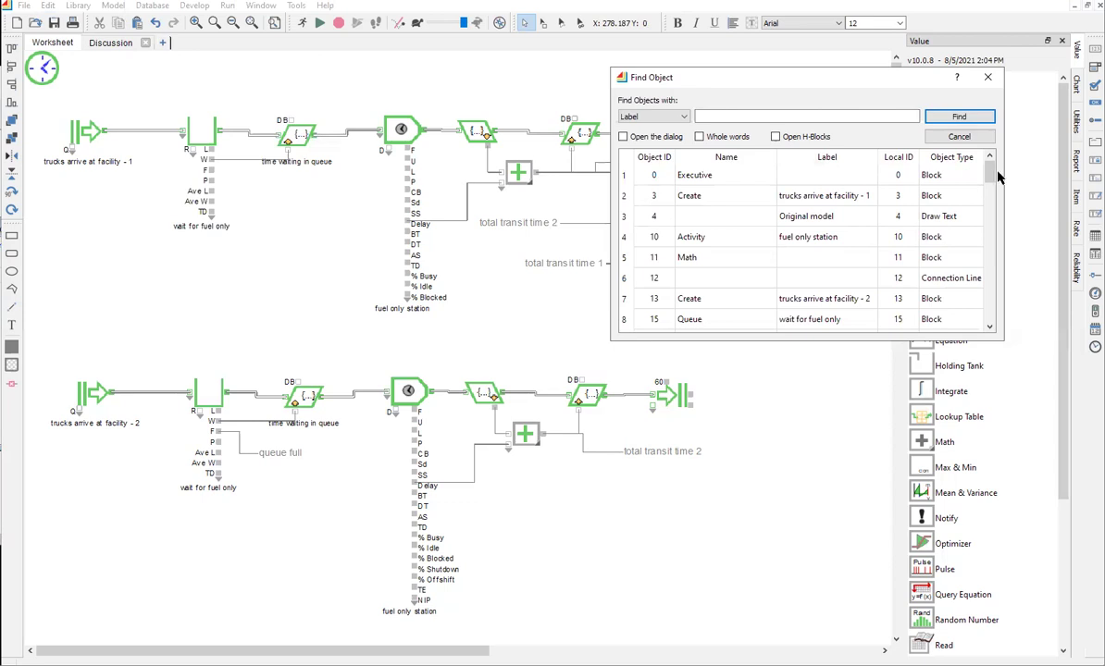
pyautogui.moveTo(992, 176)
pyautogui.mouseDown()
pyautogui.moveTo(989, 254)
pyautogui.moveTo(1007, 175)
pyautogui.mouseUp()
pyautogui.click(711, 116)
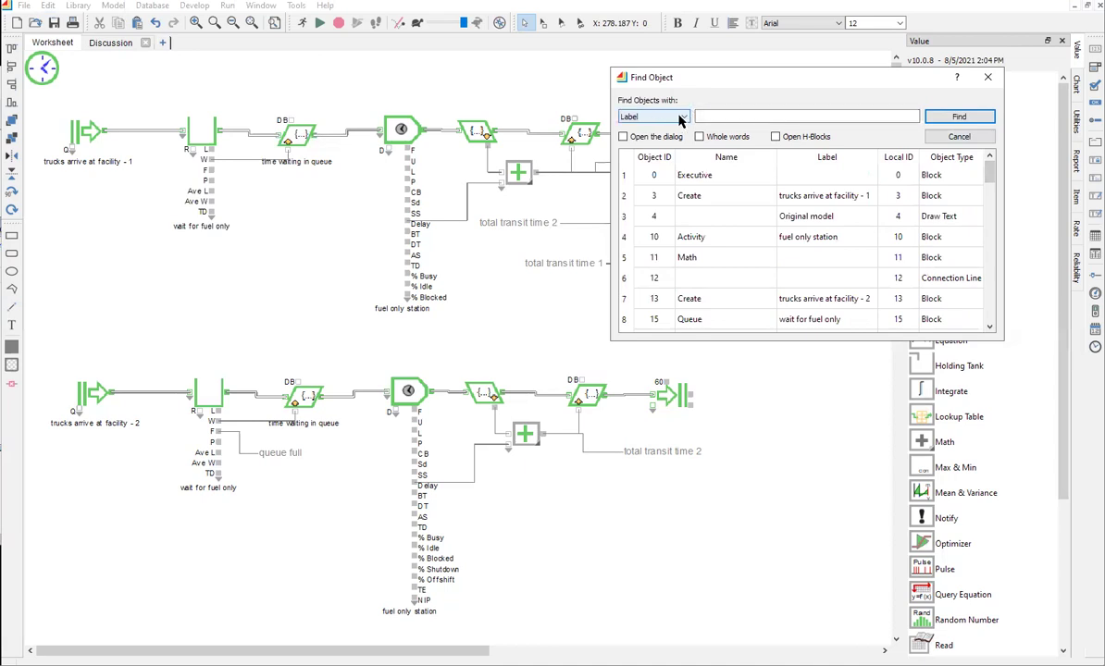
pyautogui.click(685, 117)
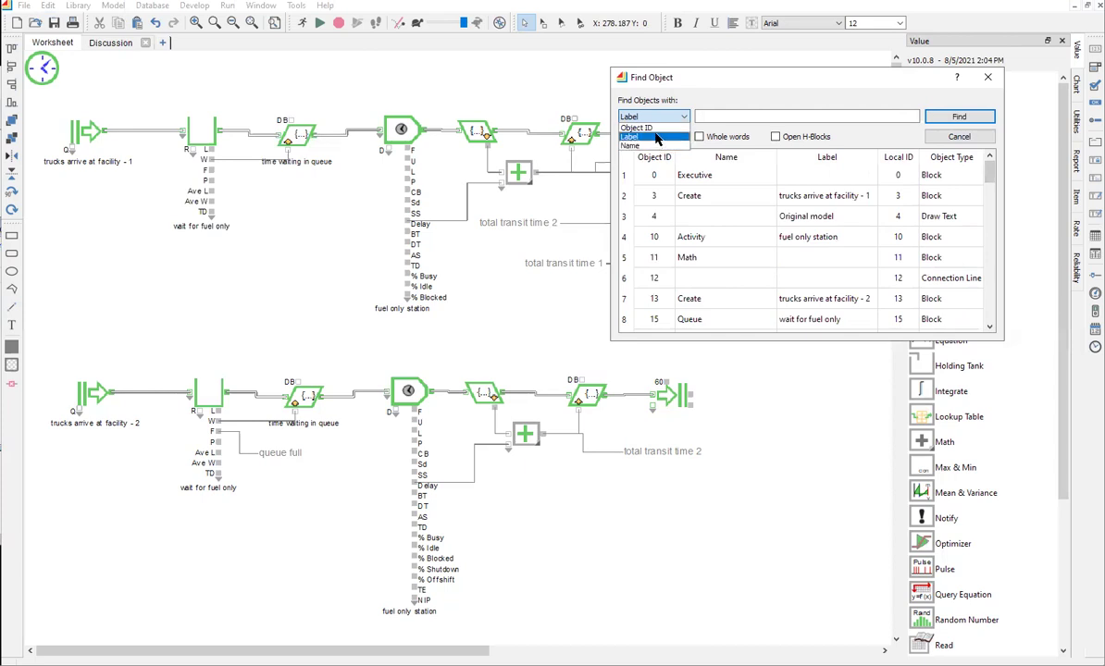
pyautogui.click(655, 137)
pyautogui.click(716, 116)
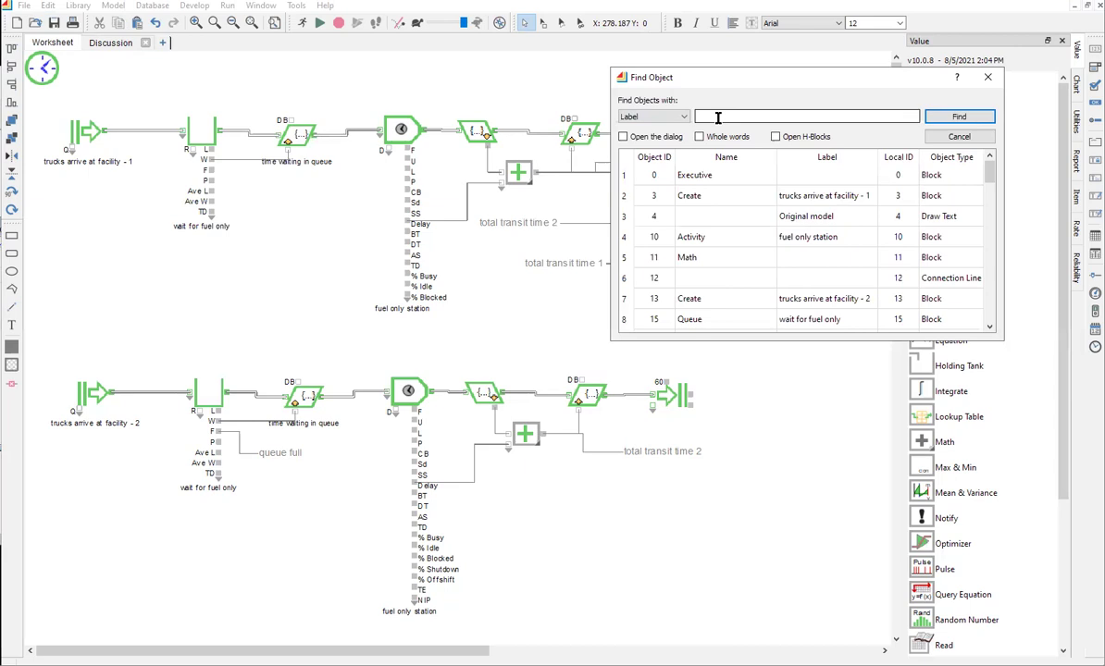
pyautogui.write('queue full')
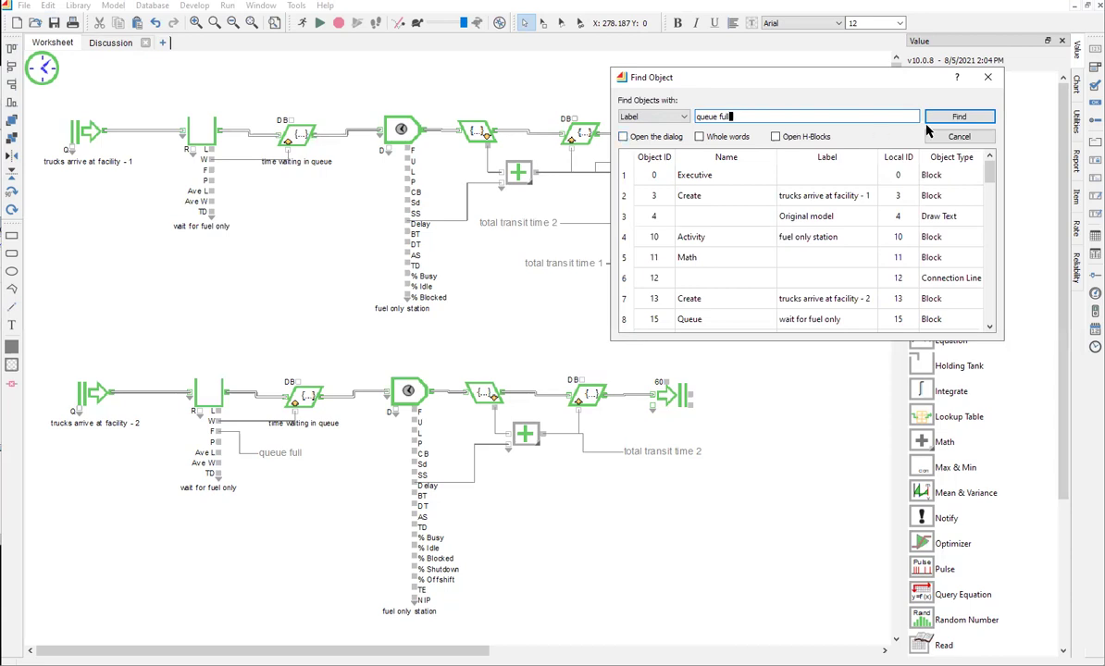
# Search for 'queue full' and highlight both matching labels, IDs 123 and 125, on the worksheet
pyautogui.click(961, 117)
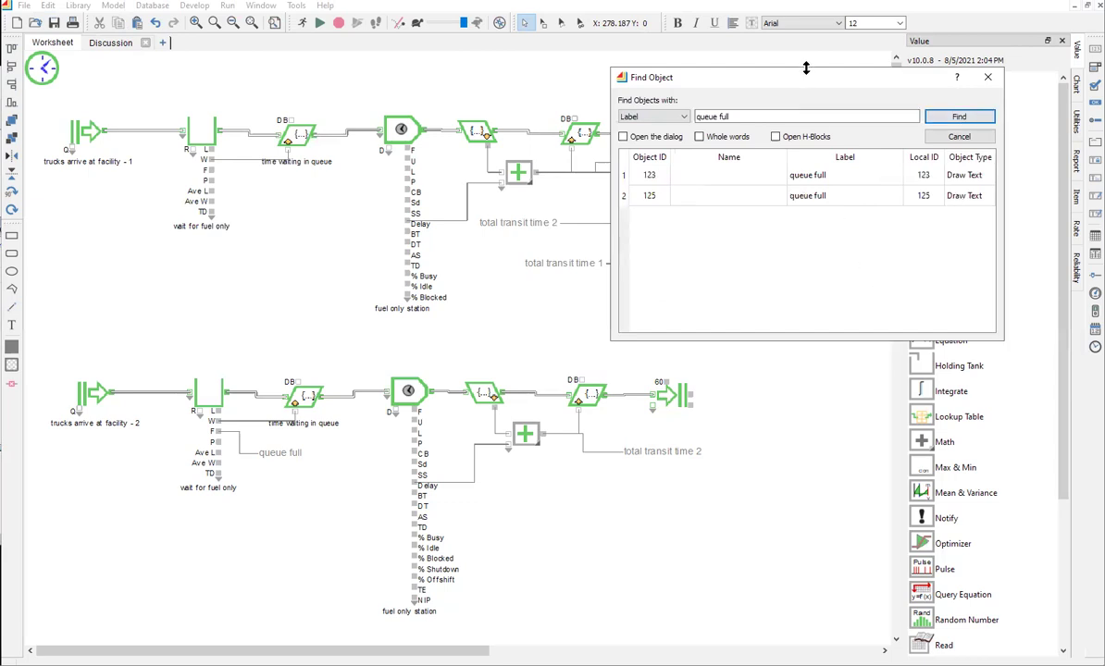
pyautogui.moveTo(808, 81); pyautogui.dragTo(700, 318)
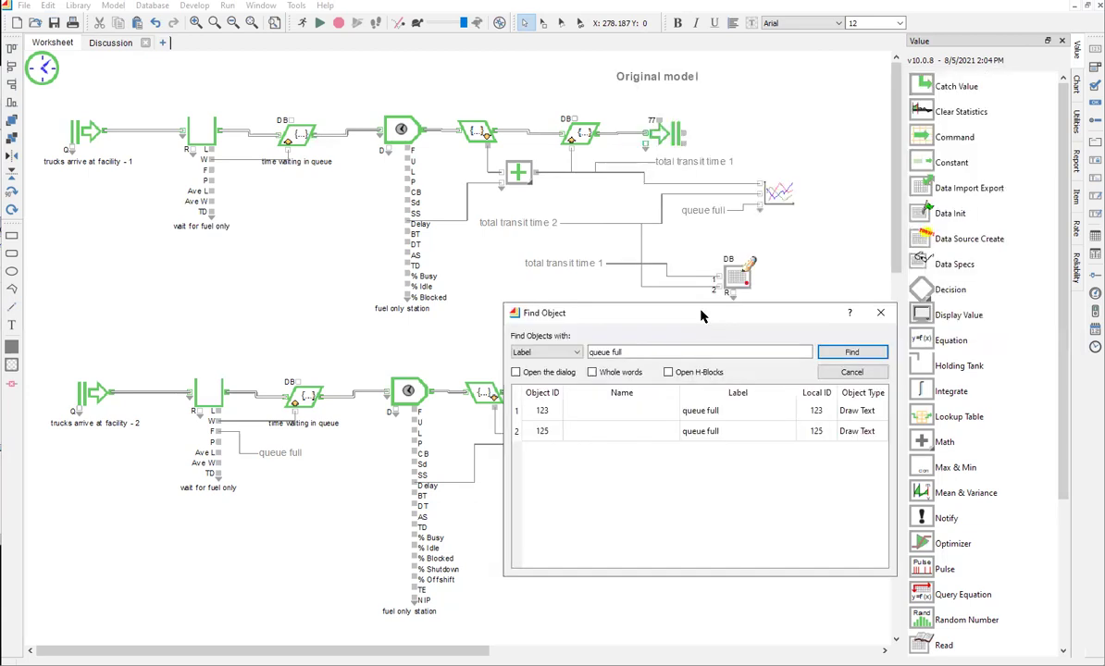
pyautogui.click(704, 415)
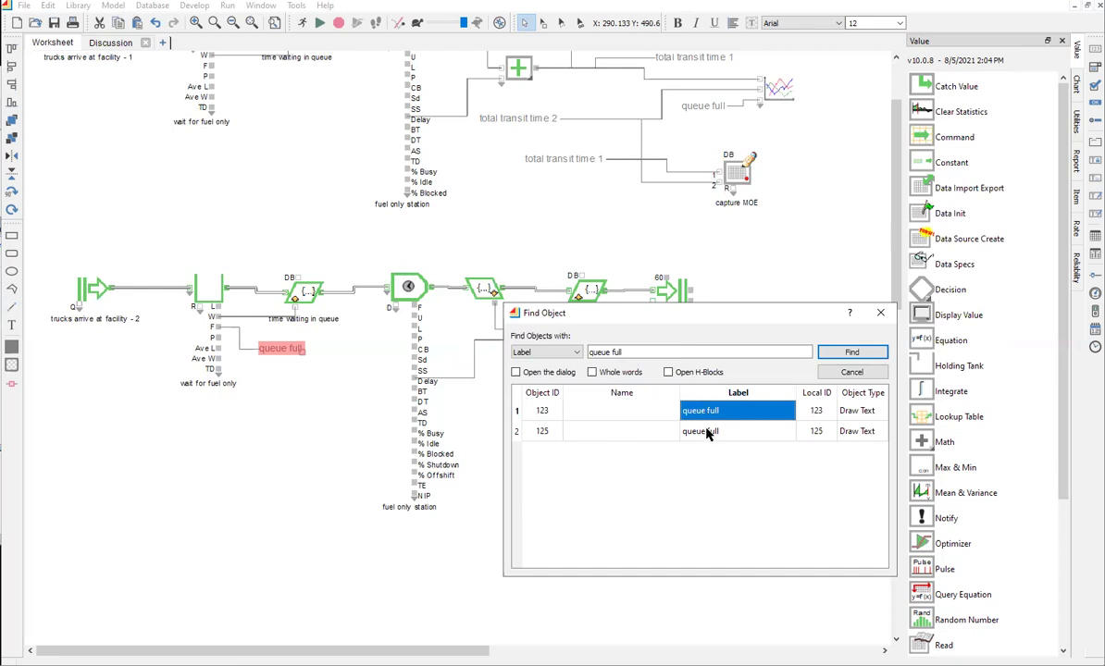
pyautogui.click(708, 431)
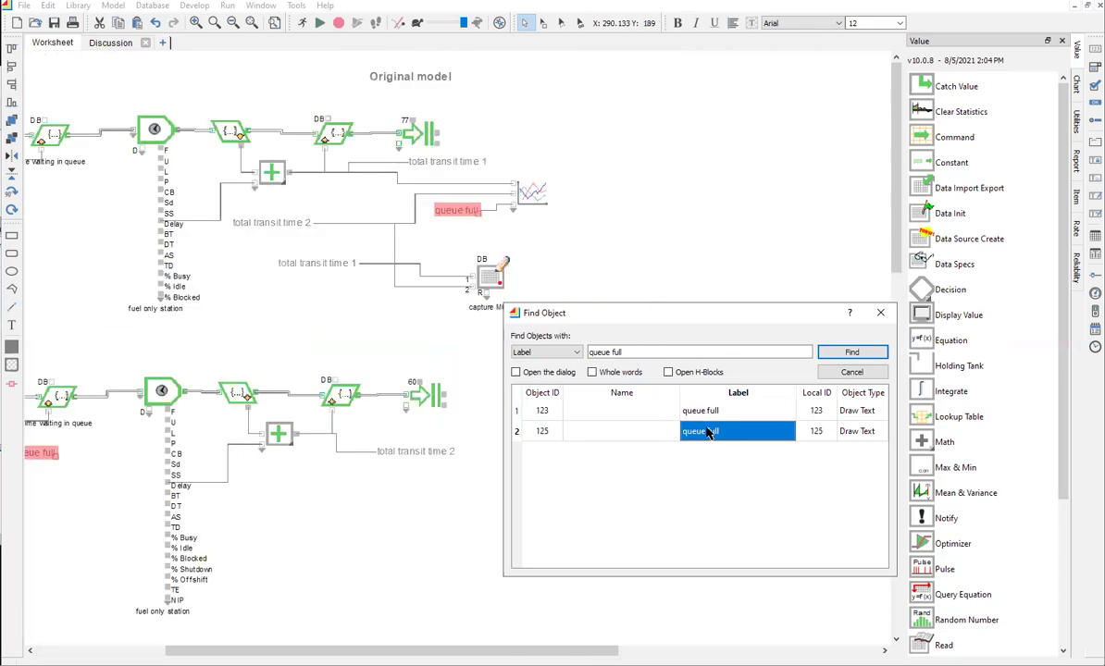